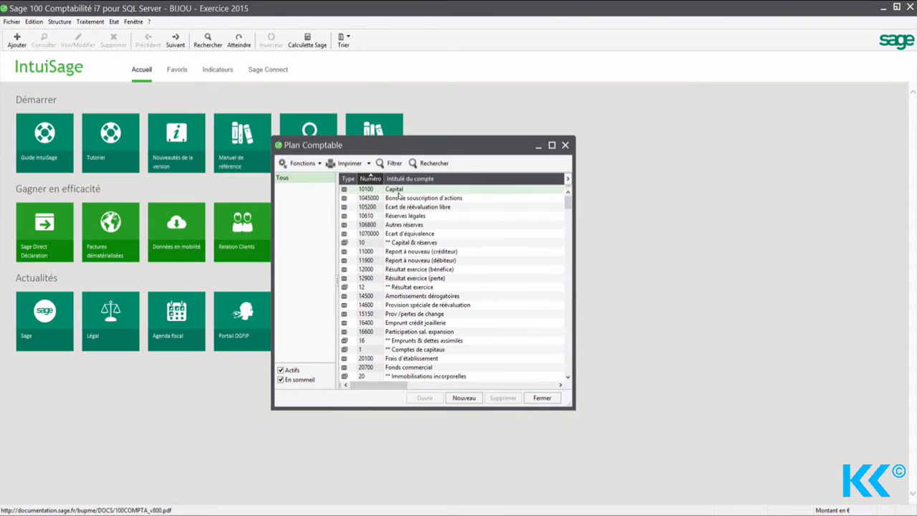
# Examine the functions and print options available for the chart of accounts.
pyautogui.click(398, 197)
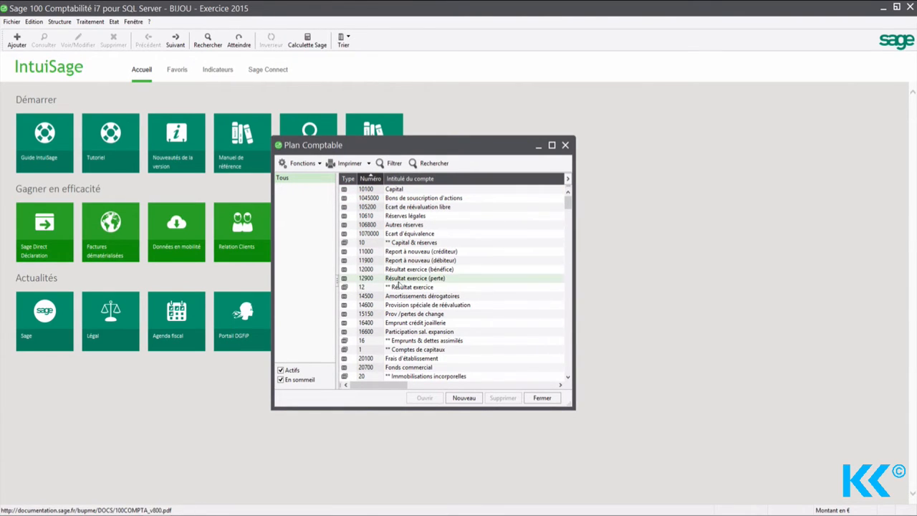
pyautogui.click(401, 278)
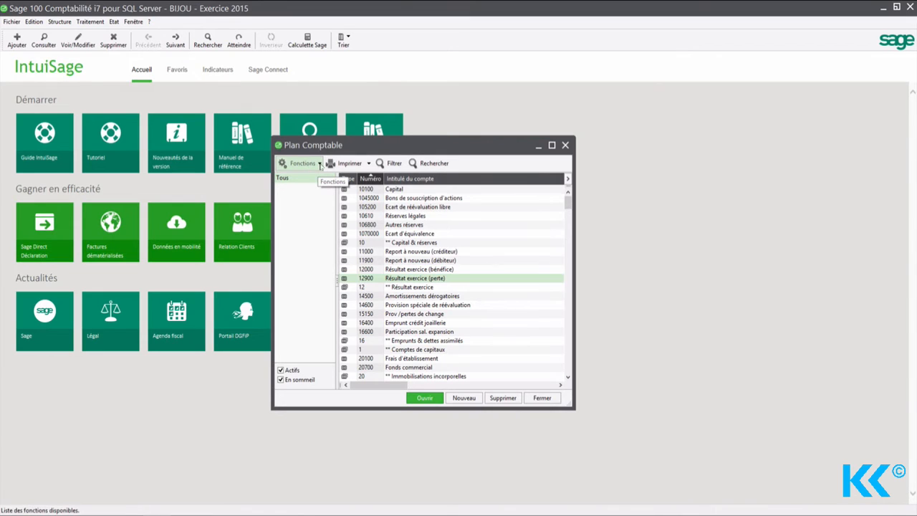
pyautogui.click(320, 165)
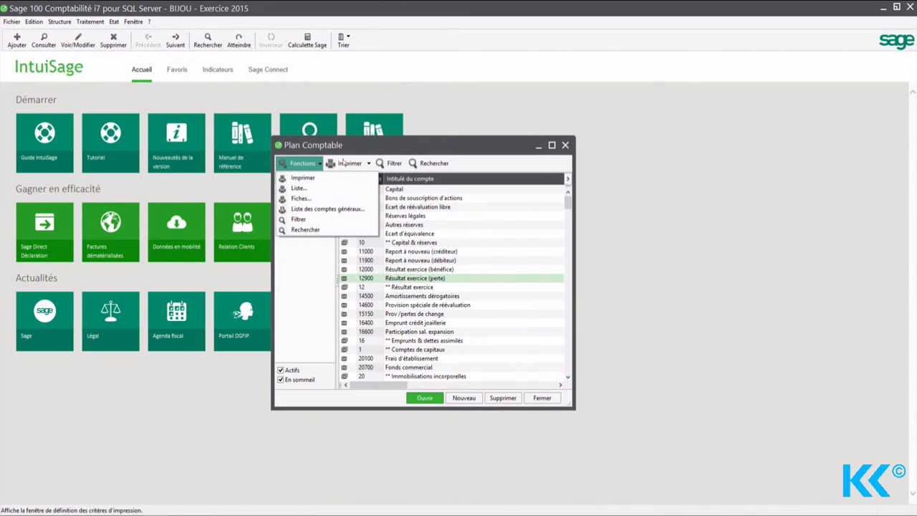
pyautogui.click(478, 157)
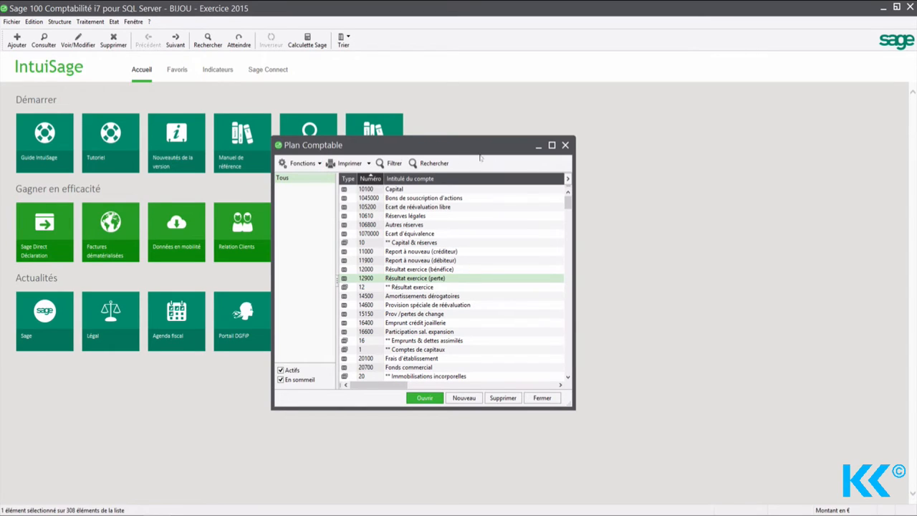
pyautogui.click(369, 164)
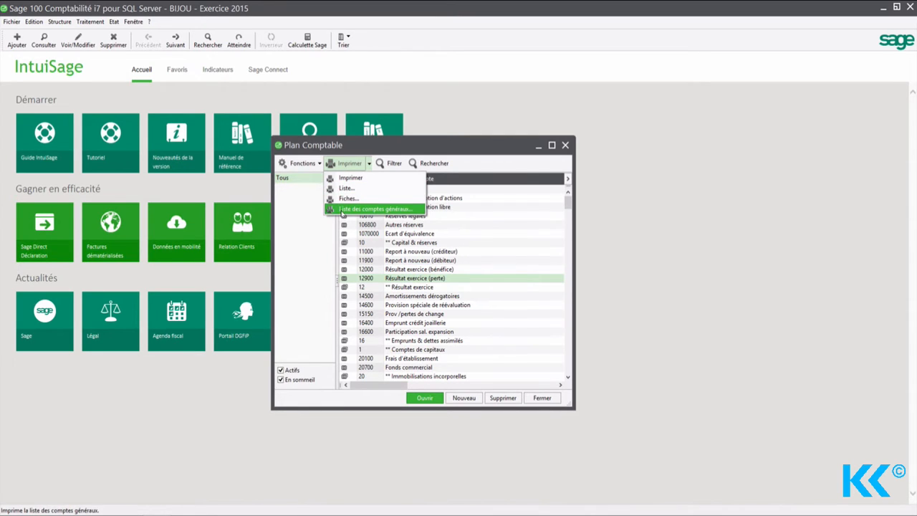
pyautogui.click(456, 150)
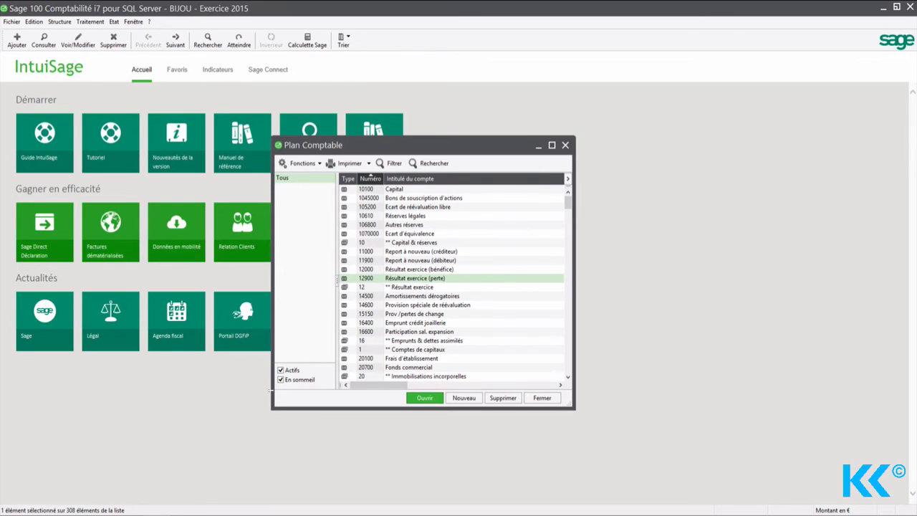
# Exclude and include again the dormant accounts (En sommeil), and do the same with the active accounts (Actifs), in the account list.
pyautogui.click(280, 380)
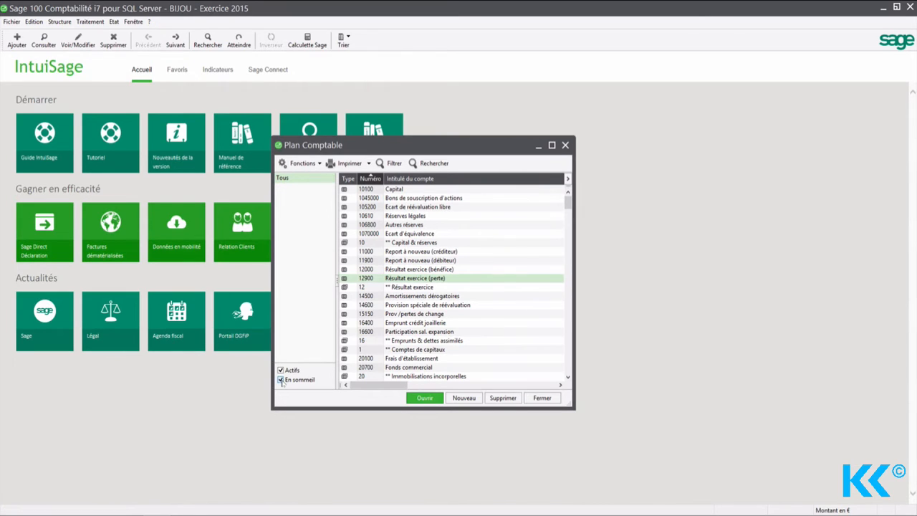
pyautogui.click(281, 380)
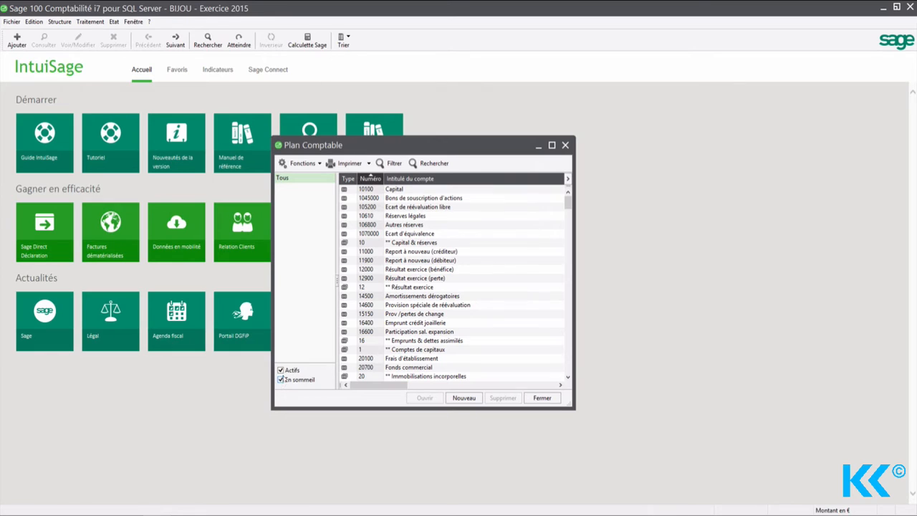
pyautogui.click(280, 370)
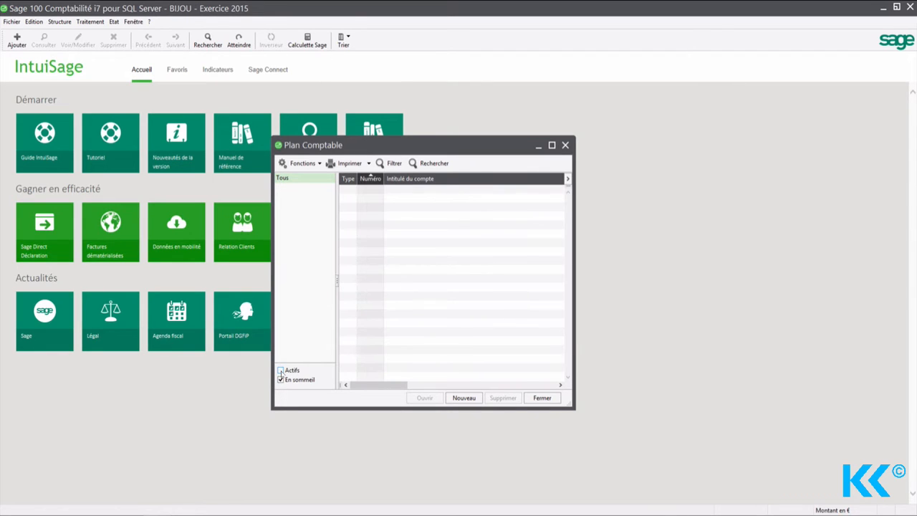
pyautogui.click(280, 370)
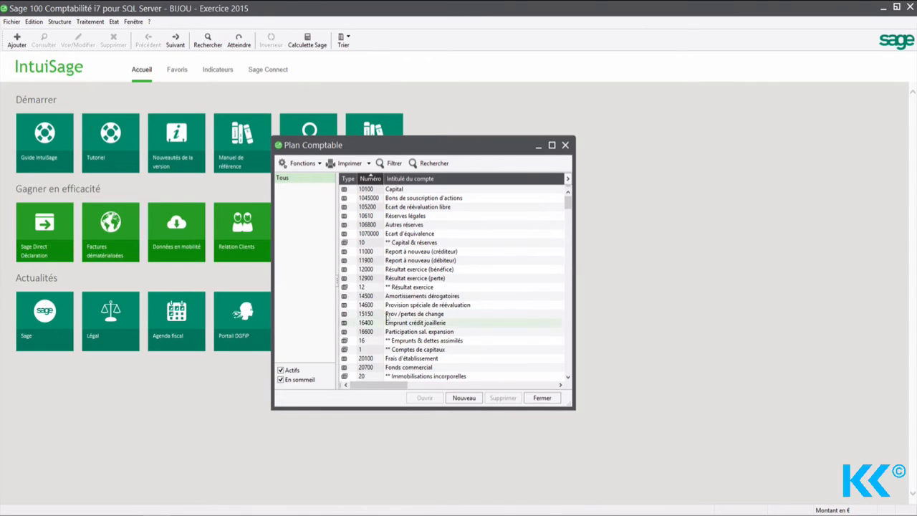
# Open a blank form for a new account and place the account list beside it, showing the 60 and 61 accounts.
pyautogui.click(464, 398)
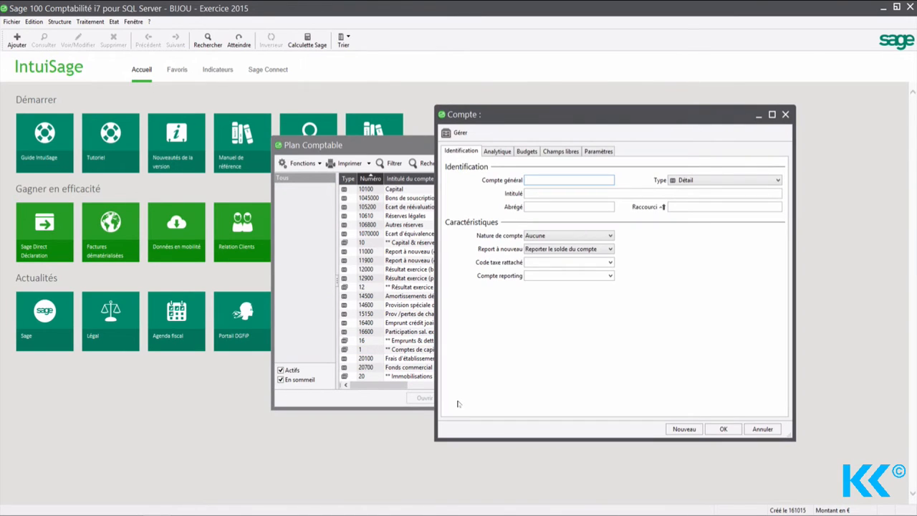
pyautogui.moveTo(418, 152); pyautogui.dragTo(228, 148)
pyautogui.click(536, 114)
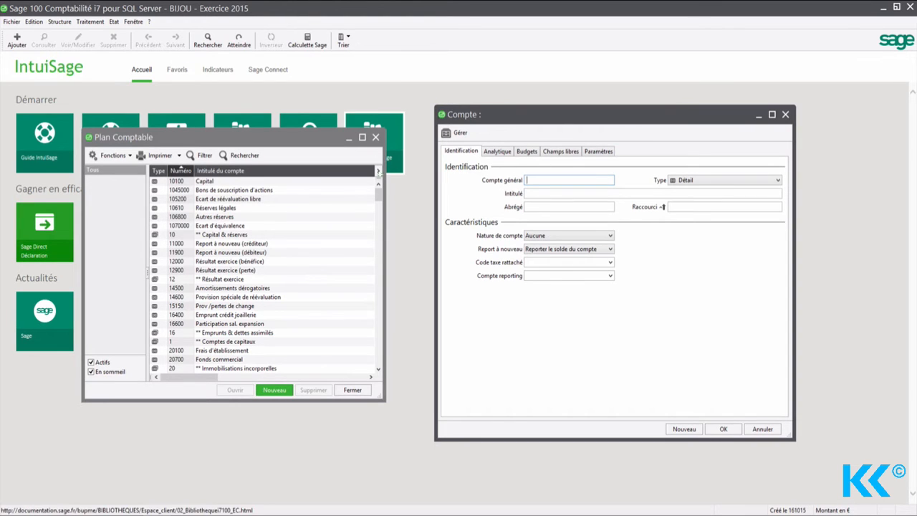
pyautogui.moveTo(377, 199); pyautogui.dragTo(375, 294)
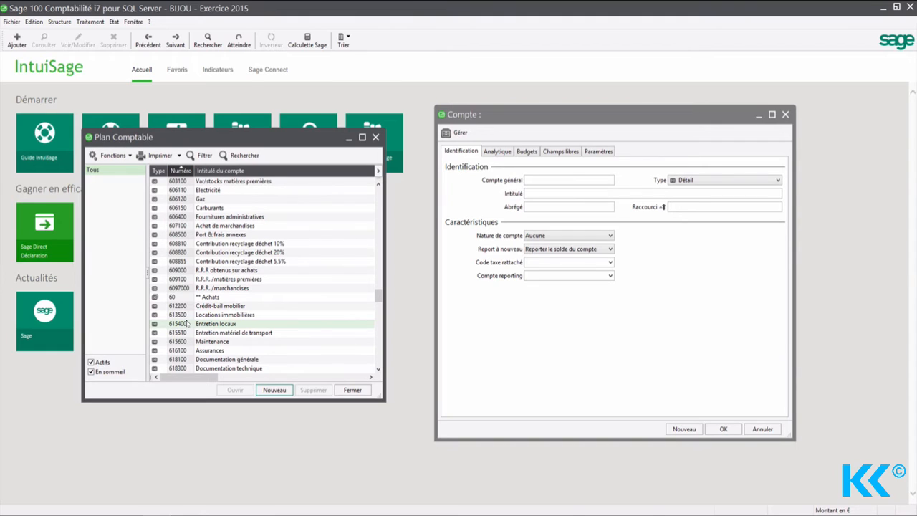
# Enter 611000 as the new general account's number and choose the type Détail.
pyautogui.click(547, 181)
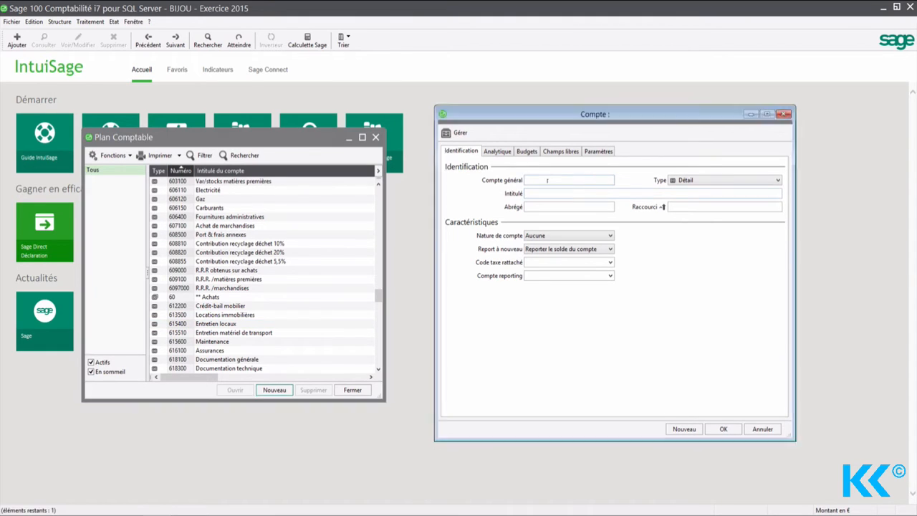
pyautogui.write('611000')
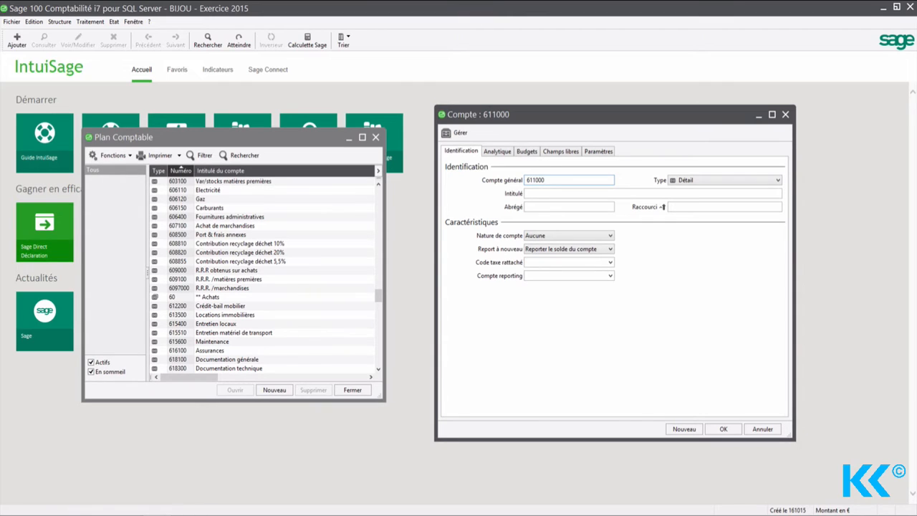
pyautogui.press('Tab')
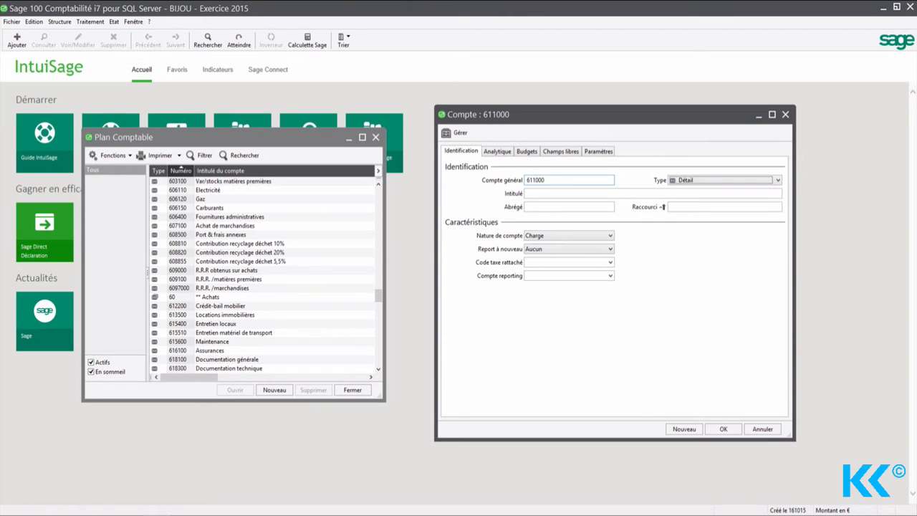
pyautogui.click(778, 181)
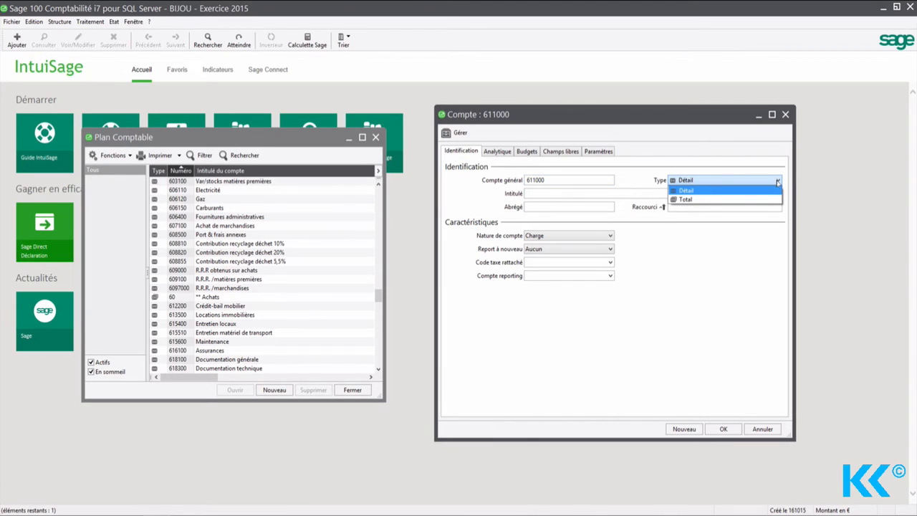
pyautogui.click(683, 190)
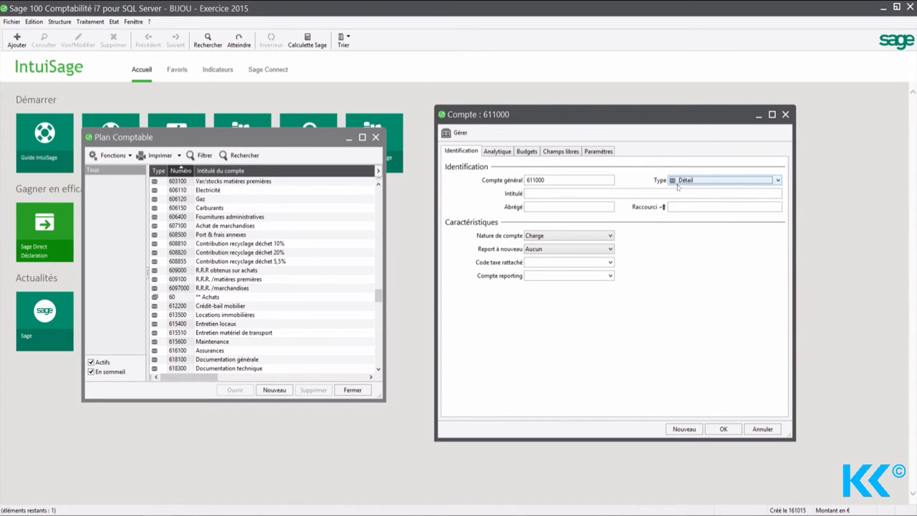
# Try the type Total for account 611000 and return it to Détail.
pyautogui.click(779, 182)
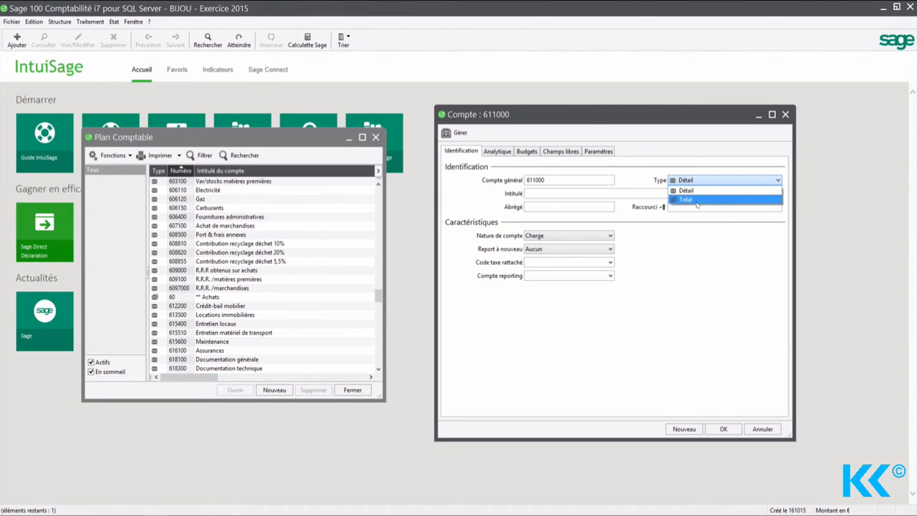
pyautogui.click(731, 200)
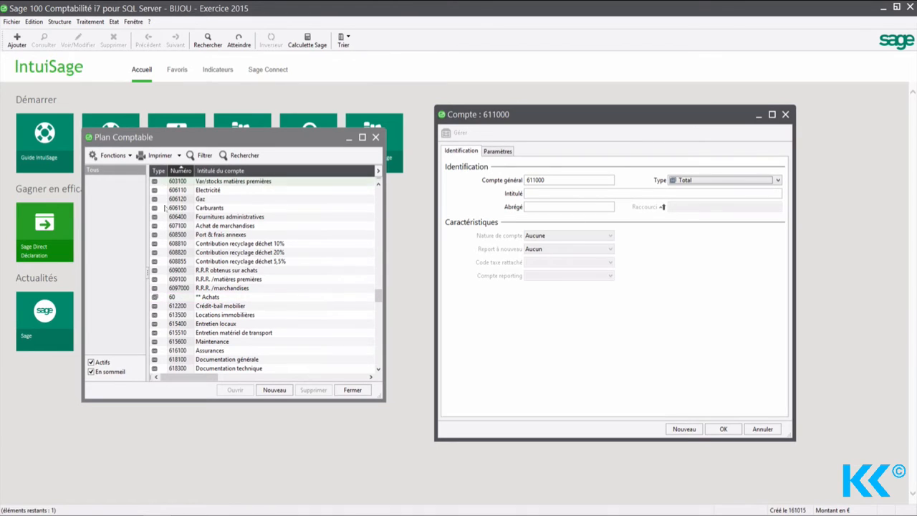
pyautogui.click(751, 184)
pyautogui.click(718, 190)
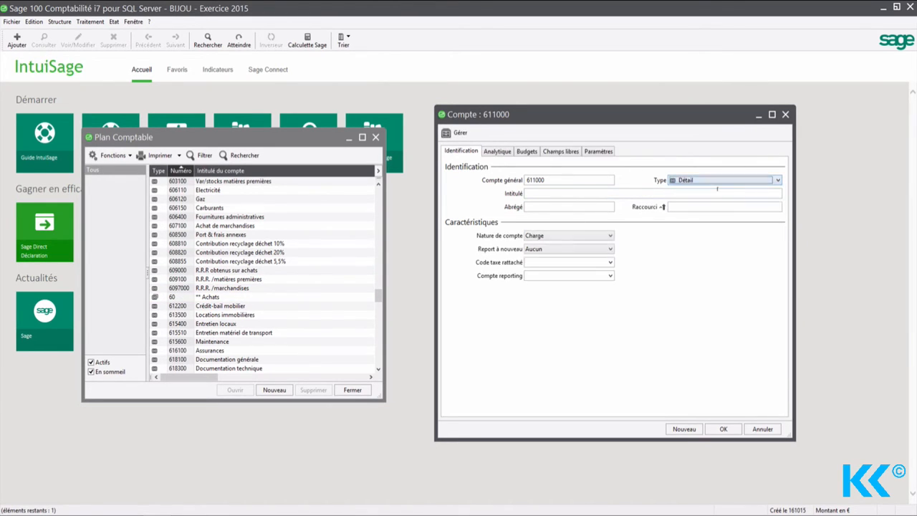
# Title the account "Sous-traitance générale" and shorten its abbreviated name to "Sous-traitance".
pyautogui.click(559, 190)
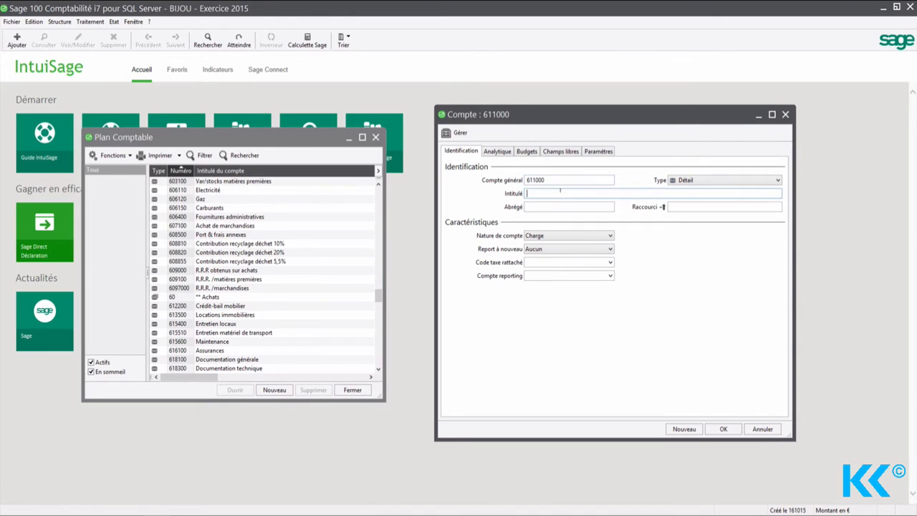
pyautogui.write('Sous-traitance')
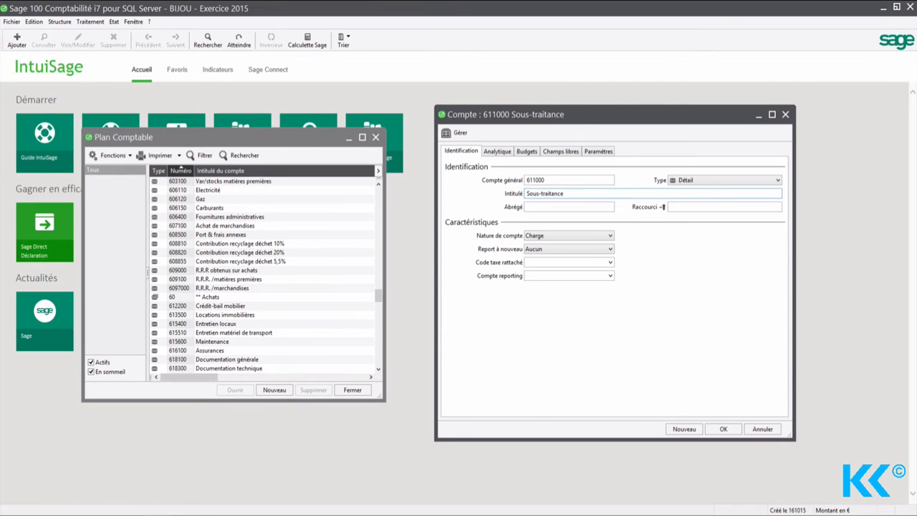
pyautogui.write(' générale')
pyautogui.press('Tab')
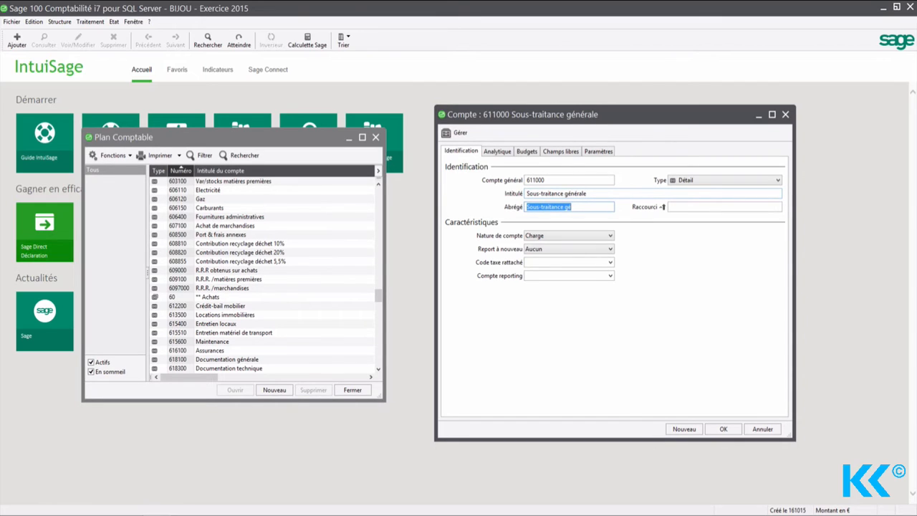
pyautogui.press('Tab')
pyautogui.press('BackSpace')
pyautogui.press('BackSpace')
pyautogui.press('BackSpace')
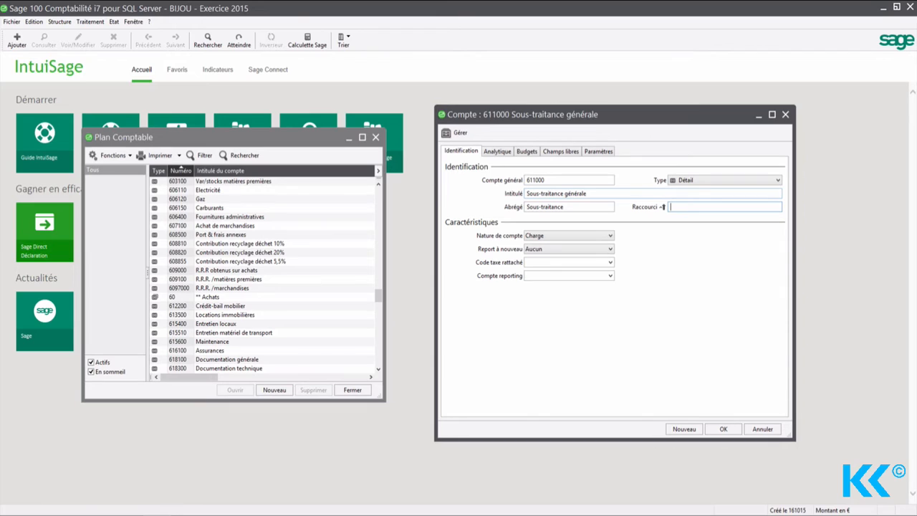
# Assign tax code D20 (Tva déductible à 20 %) to the account and accept its attachment to that tax.
pyautogui.press('Tab')
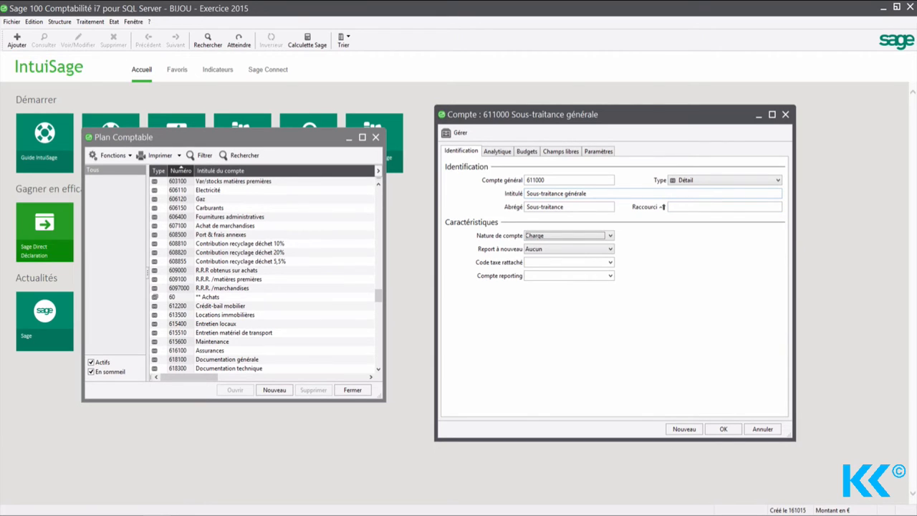
pyautogui.press('Tab')
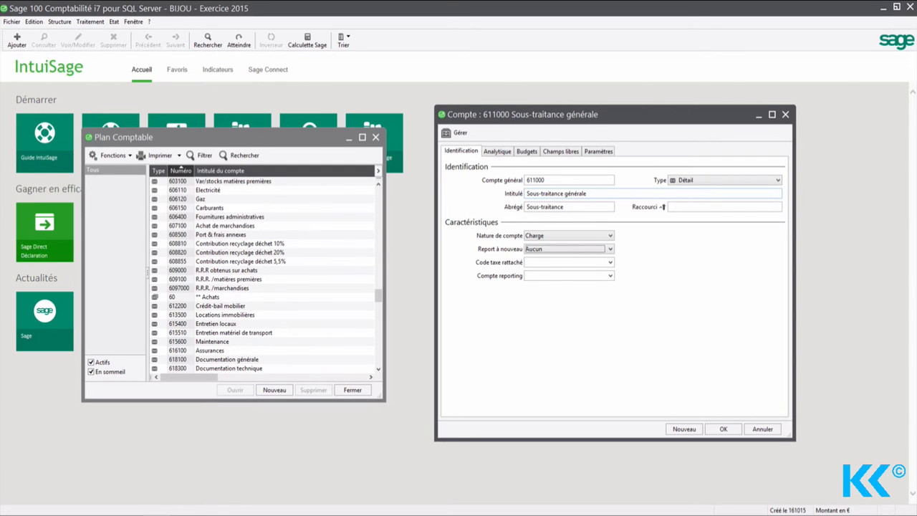
pyautogui.press('Tab')
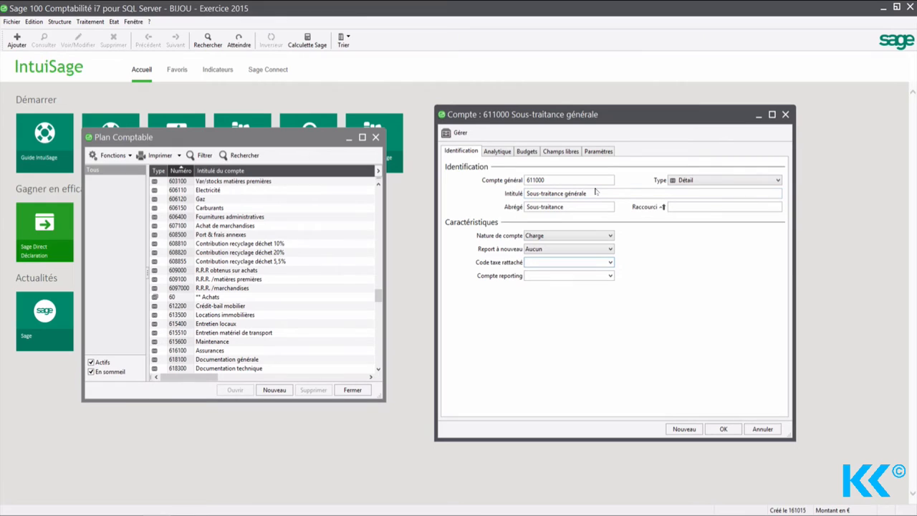
pyautogui.click(610, 262)
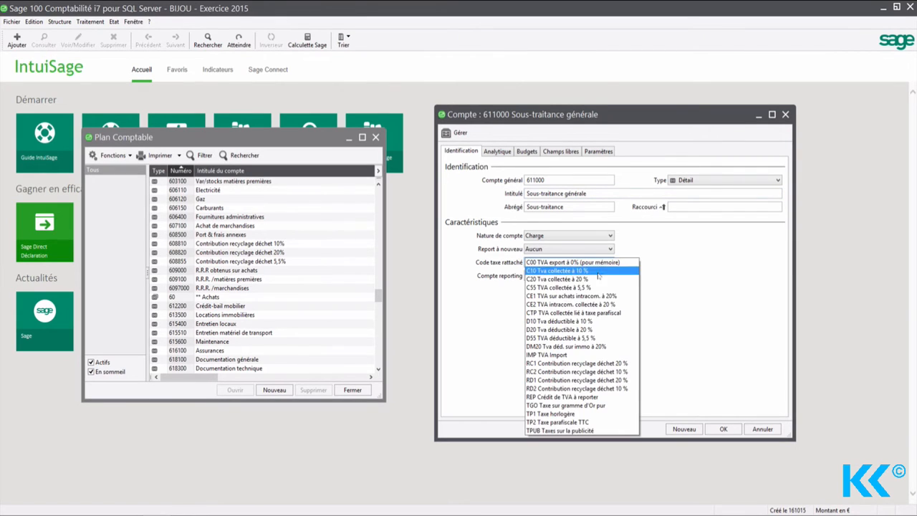
pyautogui.click(573, 332)
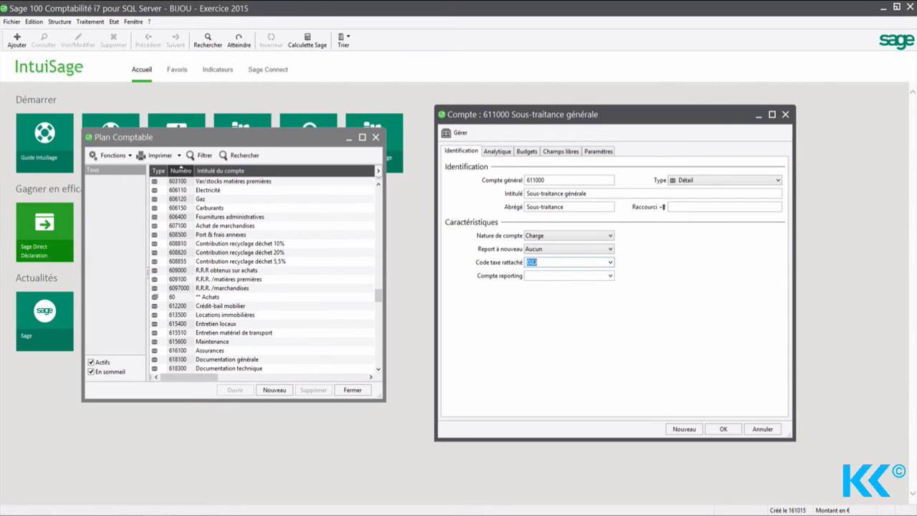
pyautogui.click(494, 154)
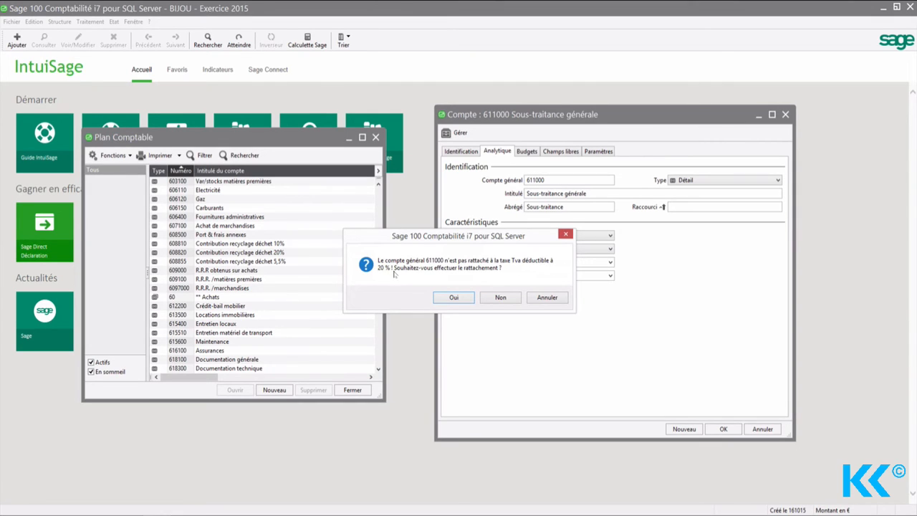
pyautogui.click(441, 300)
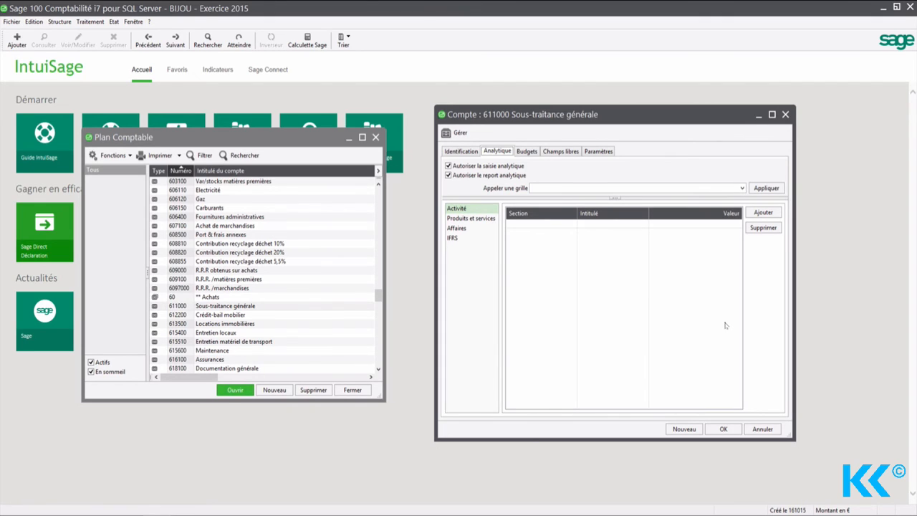
# Examine the account's budget forecasts, free information fields and notepad.
pyautogui.click(526, 151)
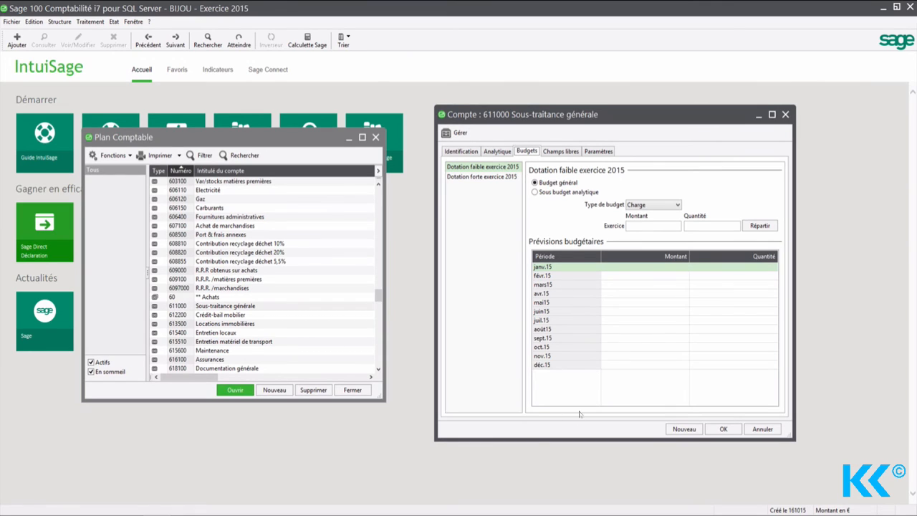
pyautogui.write('1')
pyautogui.click(561, 152)
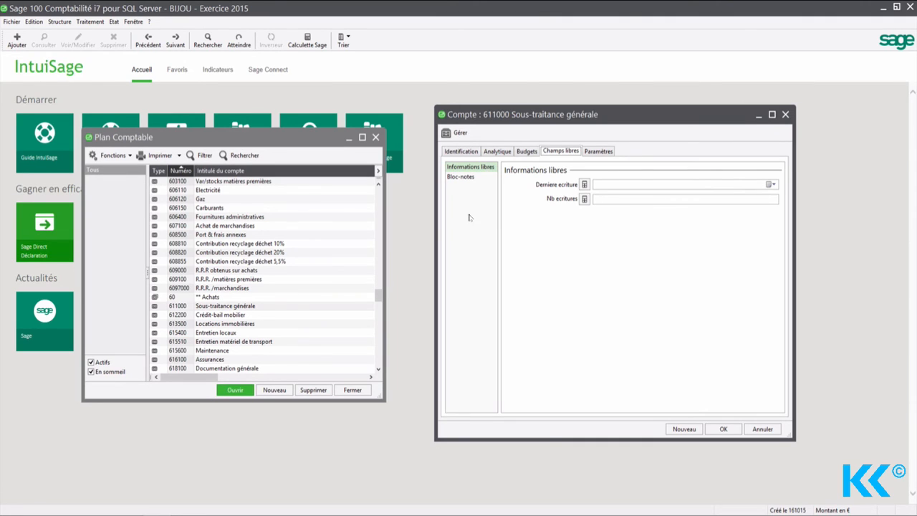
pyautogui.click(466, 178)
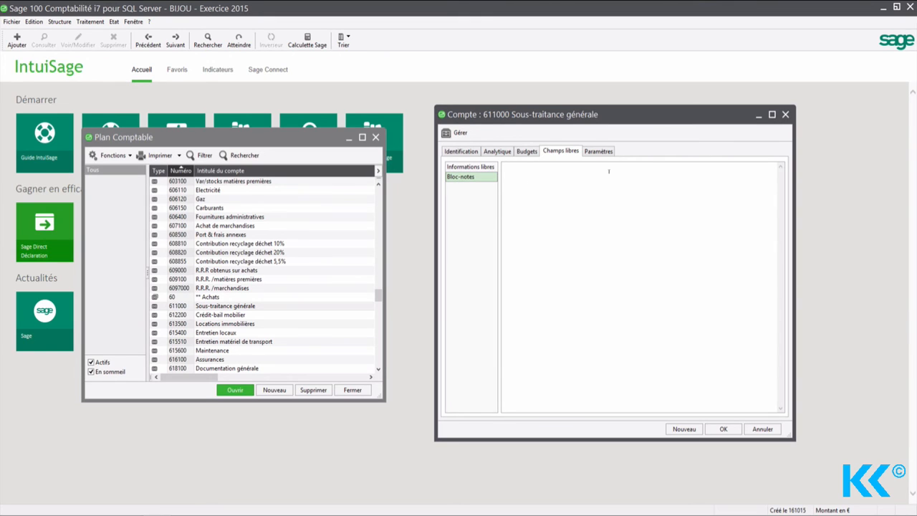
# Review the account's processing options and select ligne as the break type in its print options.
pyautogui.click(596, 154)
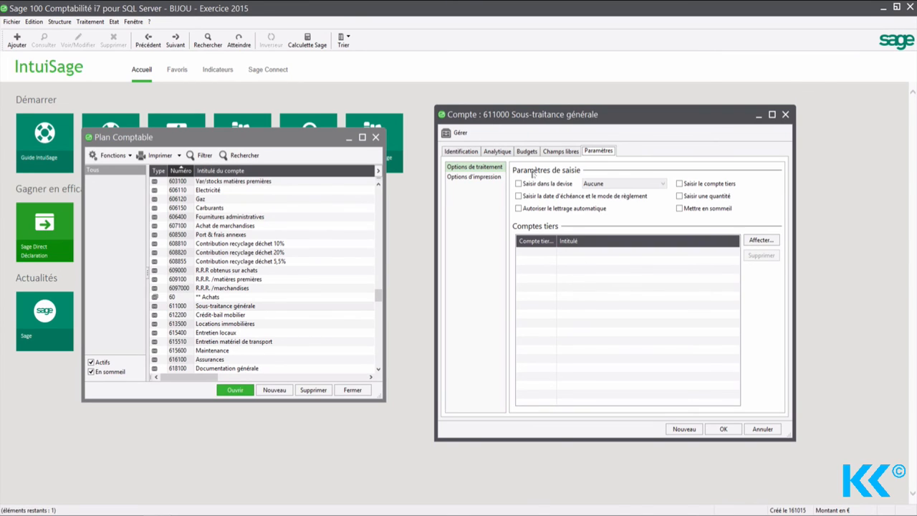
pyautogui.click(485, 180)
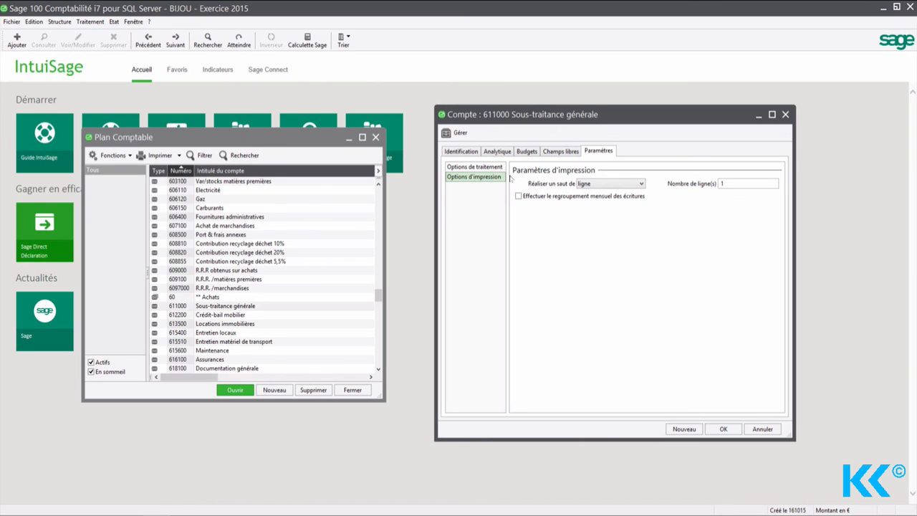
pyautogui.click(608, 184)
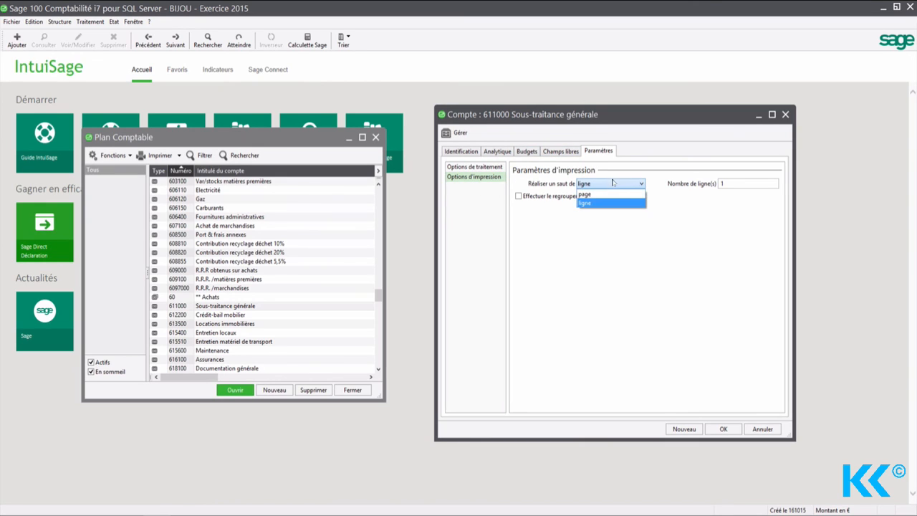
pyautogui.click(599, 203)
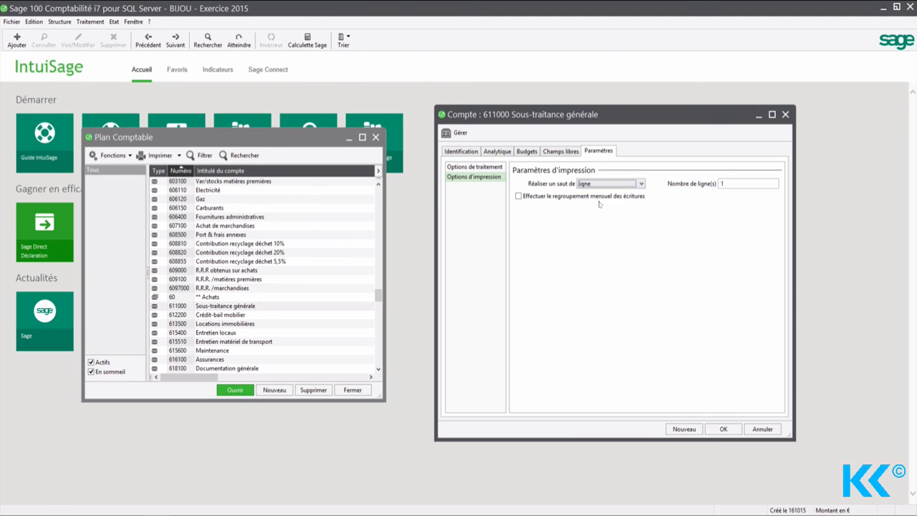